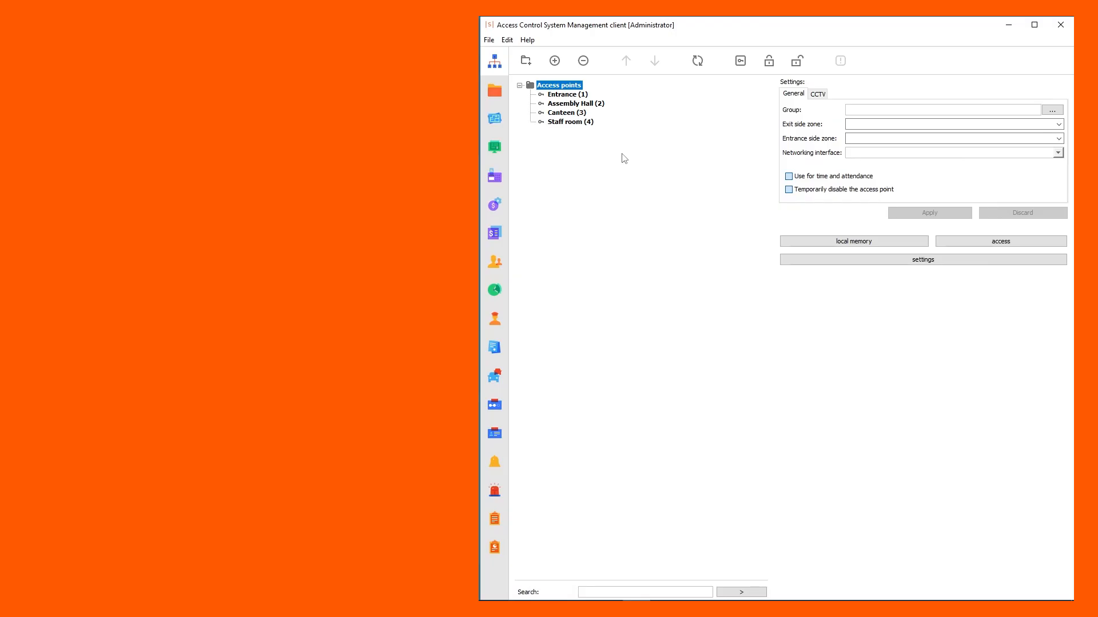
Assign License plates recognition (Trassir) to the Entrance access point's entrance camera, enable license plate recognition and apply the settings.
left_click(575, 96)
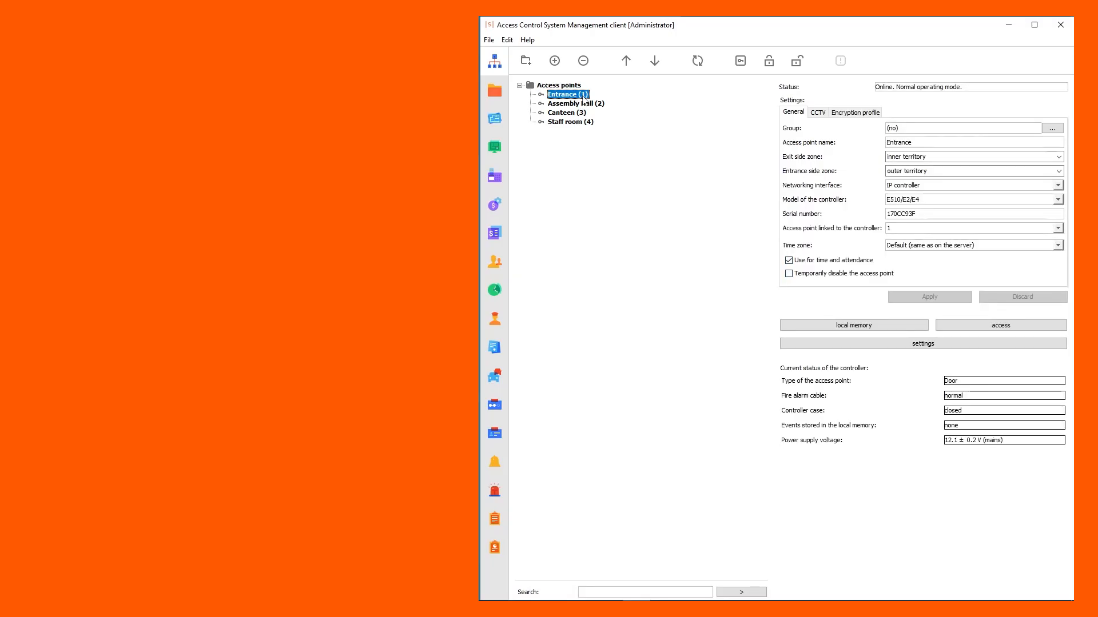
left_click(817, 114)
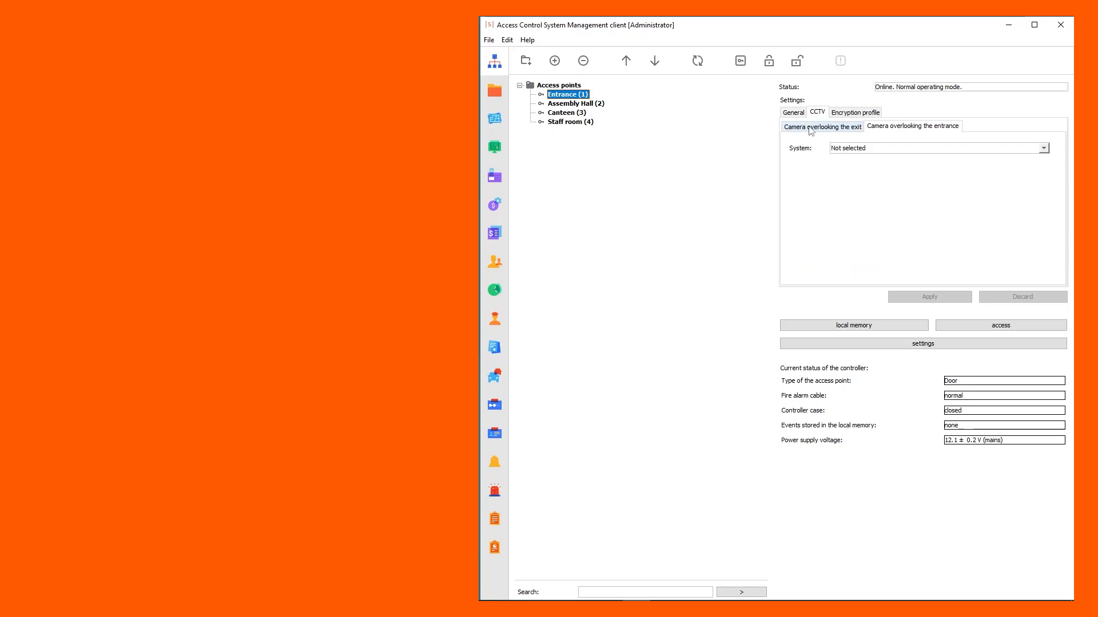
left_click(811, 131)
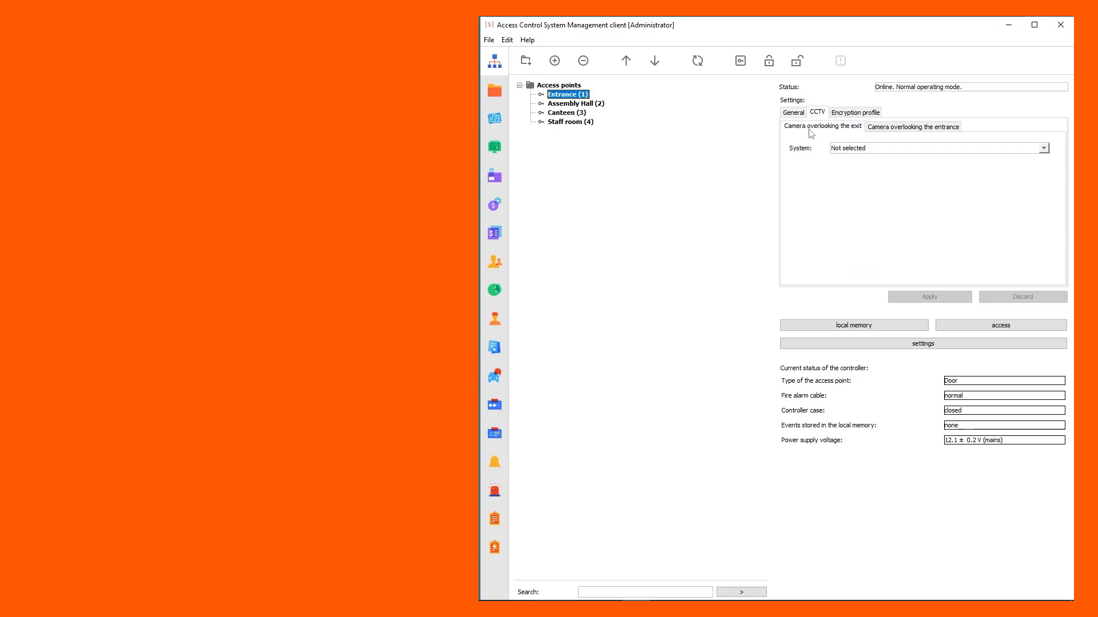
left_click(877, 131)
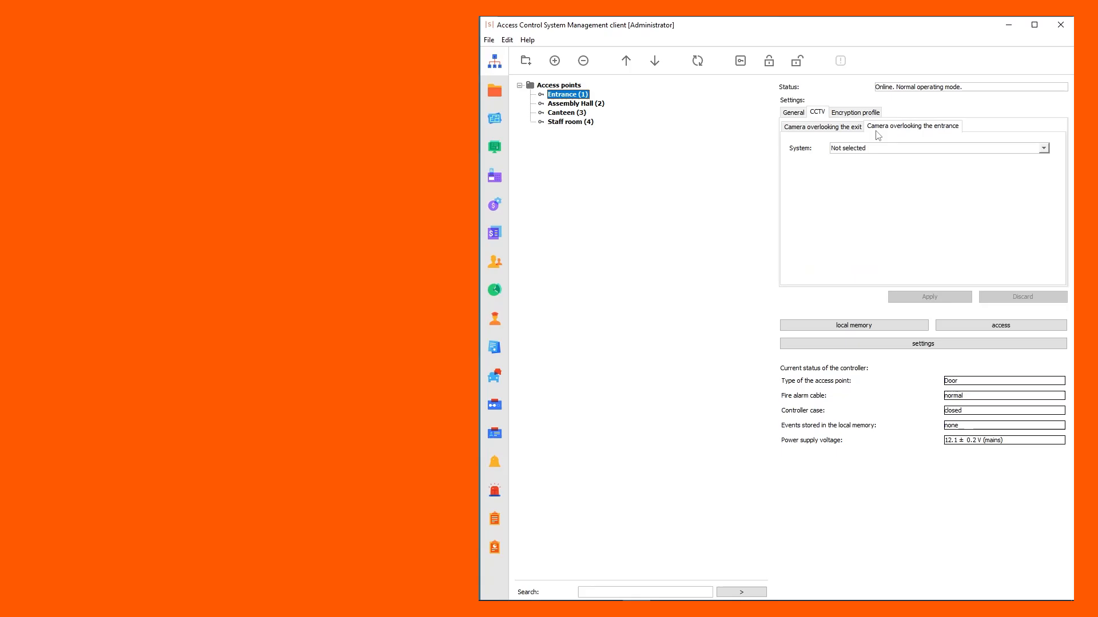
left_click(1044, 149)
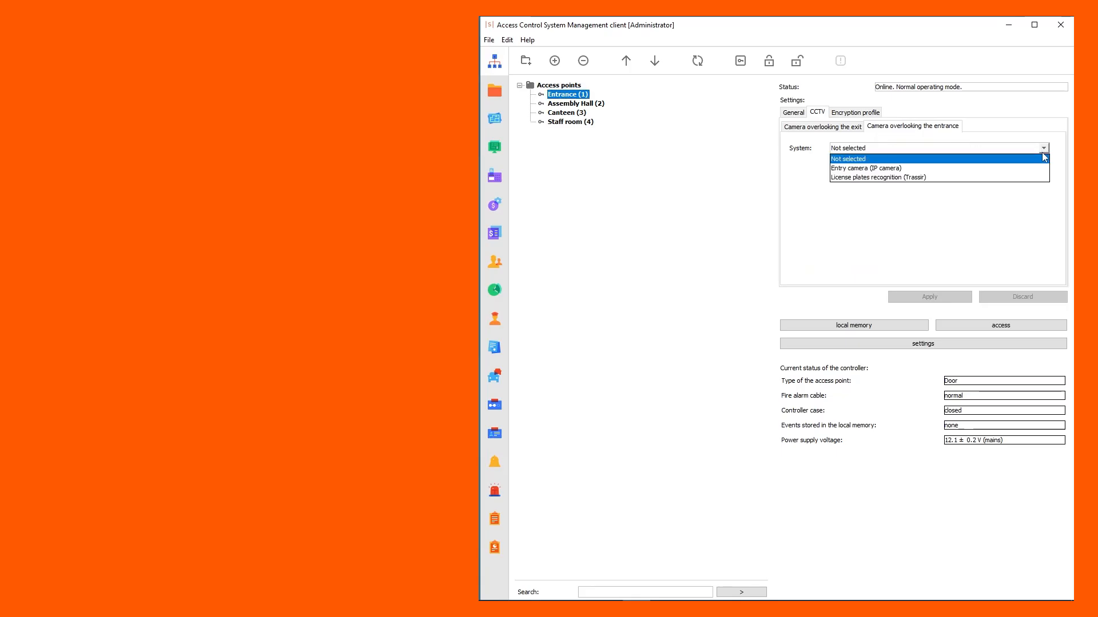
left_click(1020, 177)
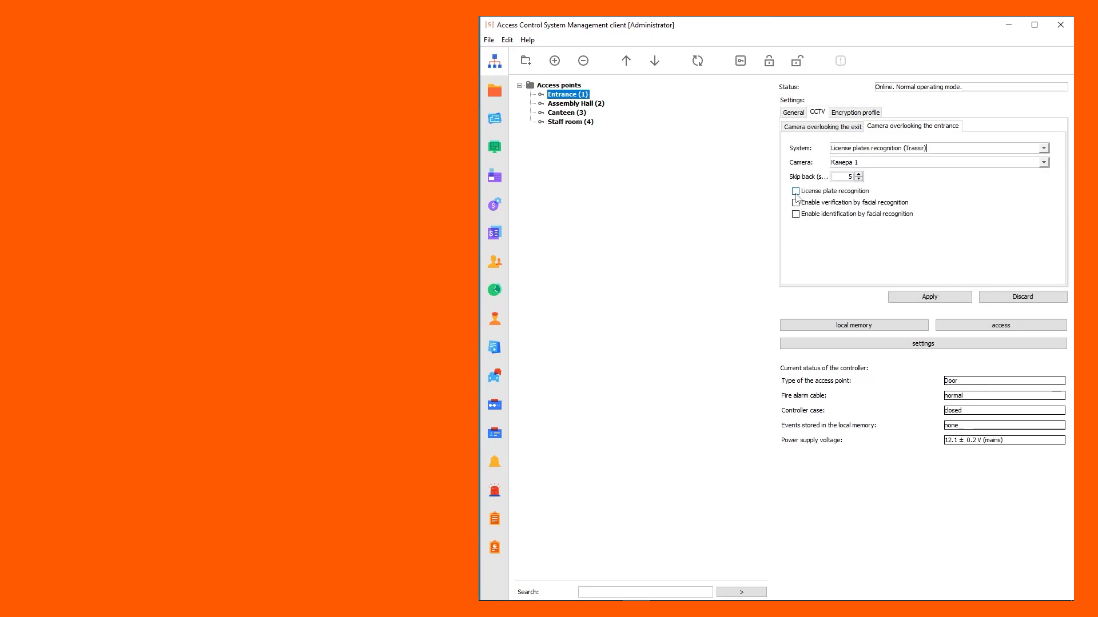
left_click(796, 193)
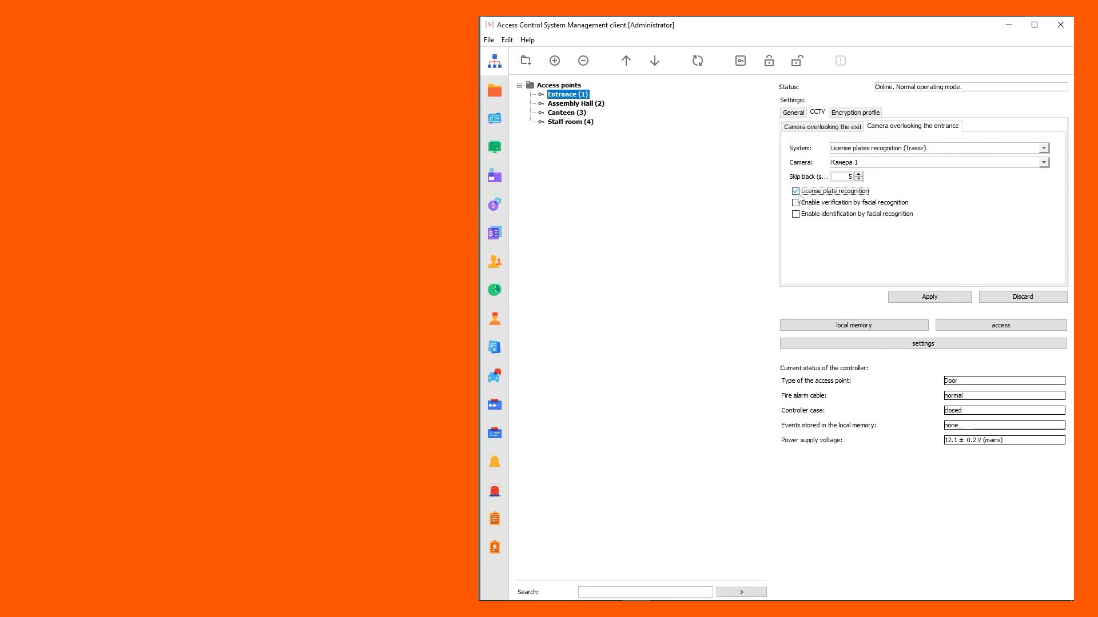
left_click(903, 296)
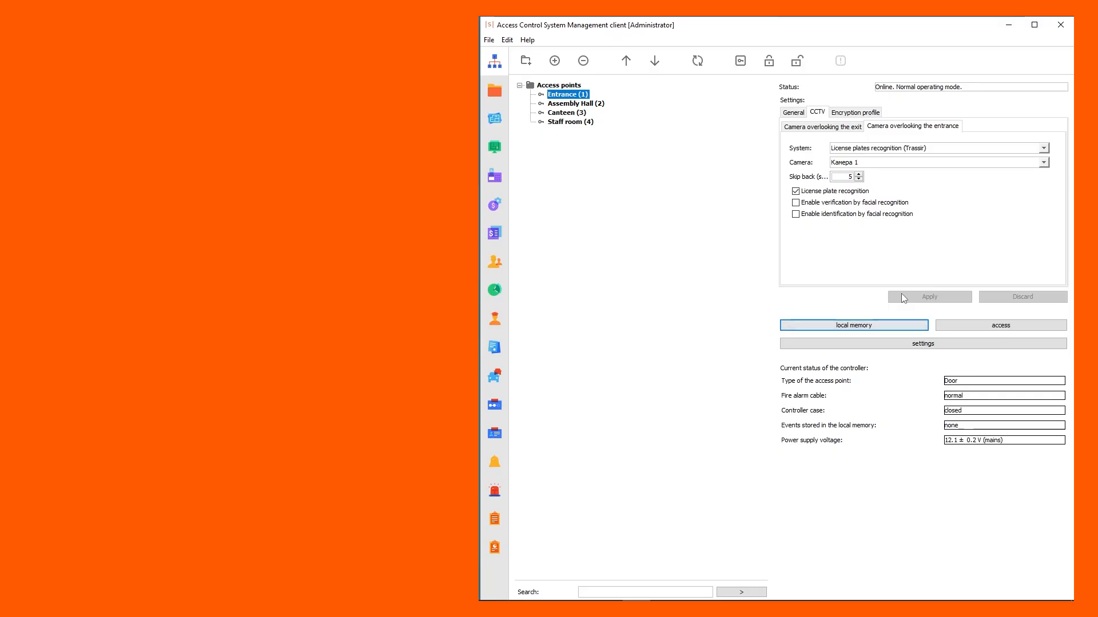
Add a new vehicle with license plate A123AA12 to the Autopark department of the cardholders.
left_click(495, 261)
left_click(517, 84)
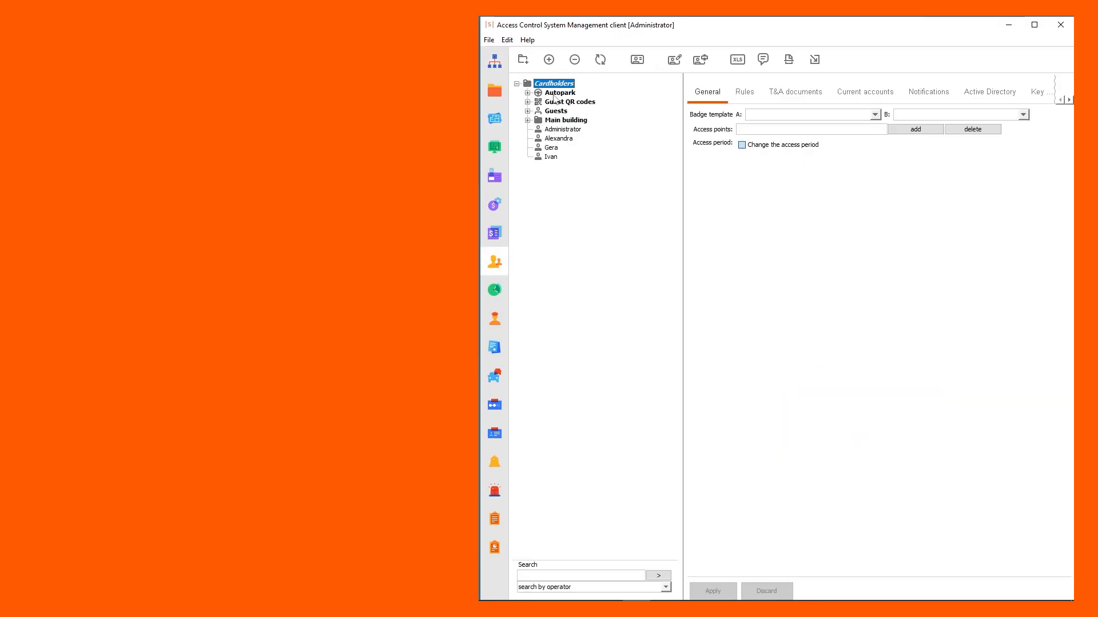
left_click(554, 94)
left_click(547, 62)
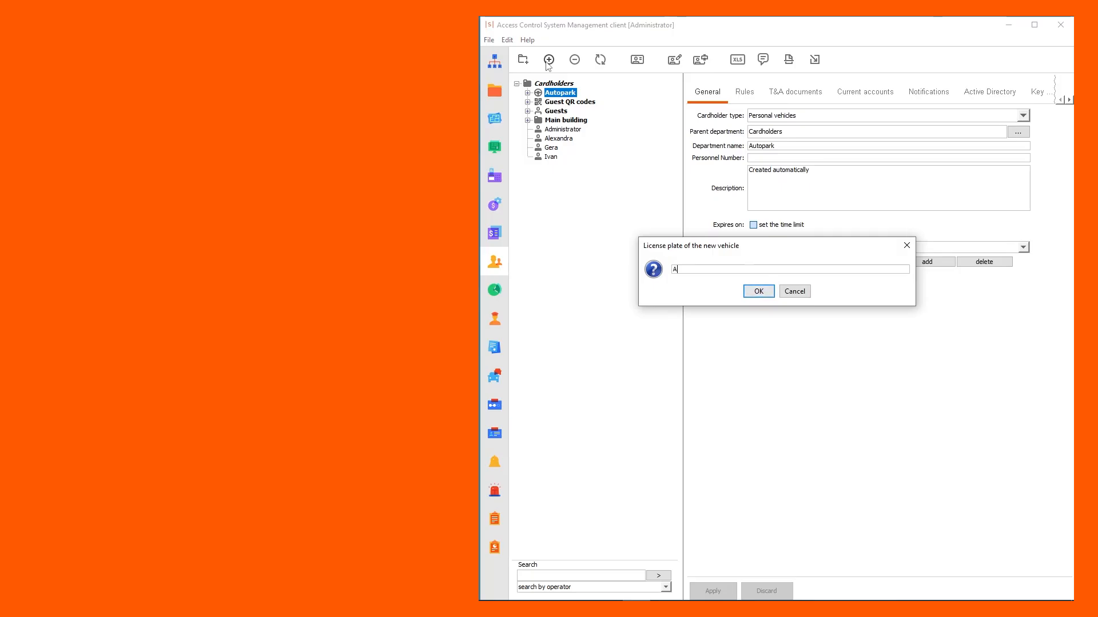
type("A123AA12")
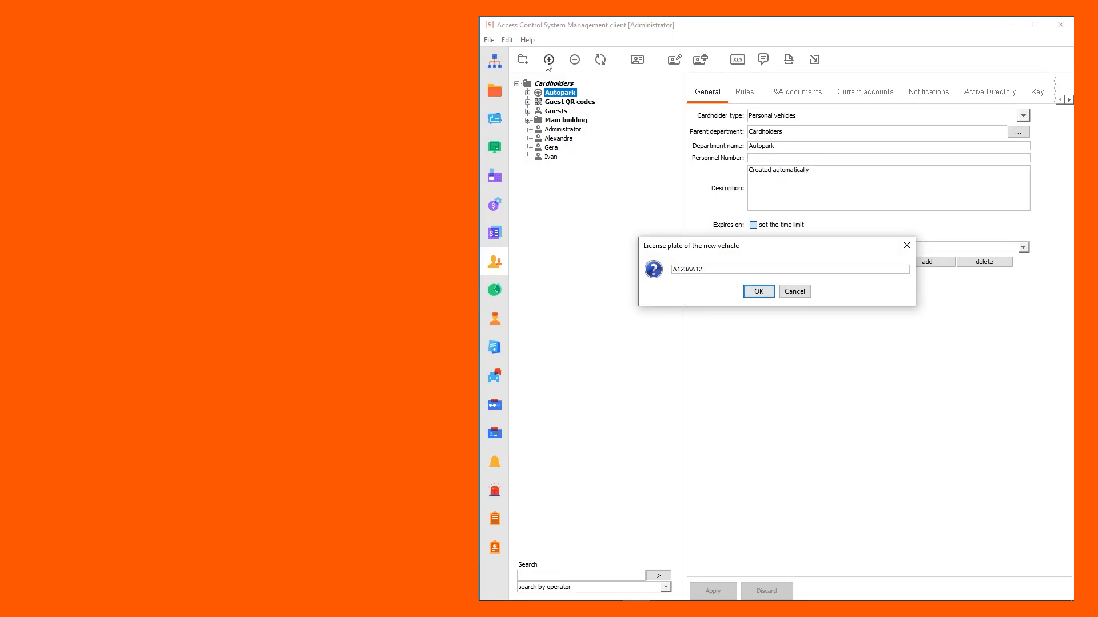
key("Return")
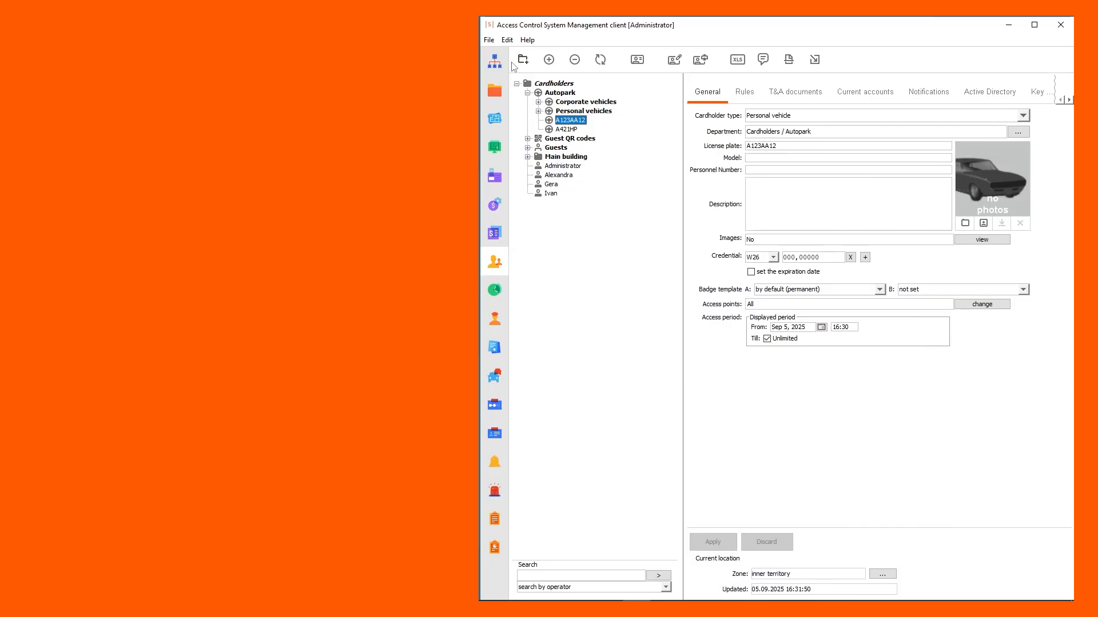
Create a custom cardholder parameter named LP number in the program settings and save it.
left_click(489, 40)
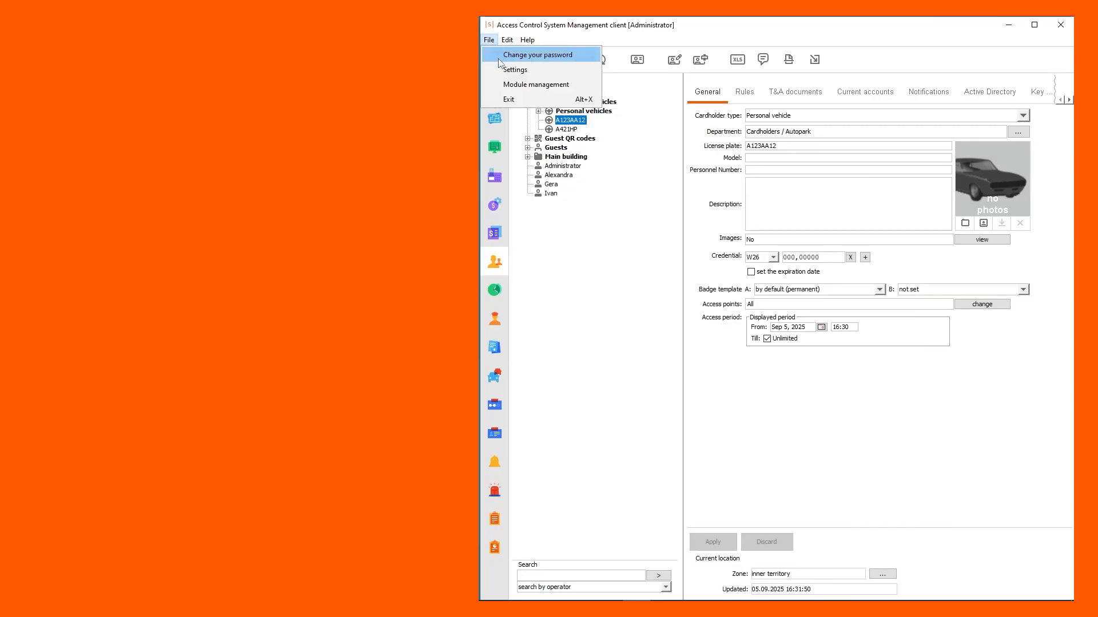
left_click(501, 68)
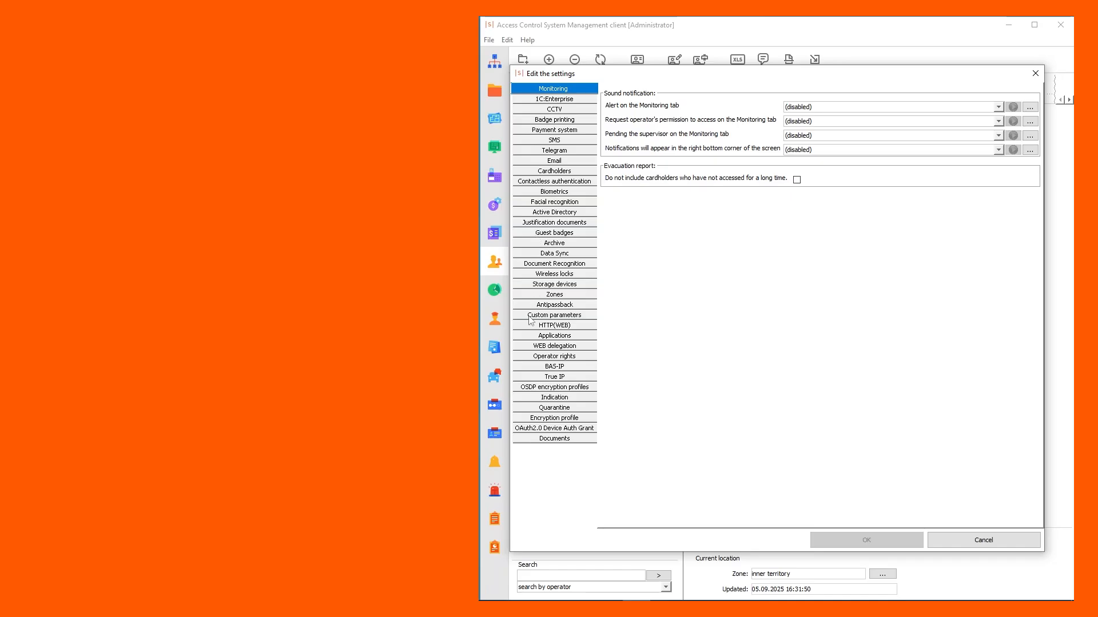
left_click(531, 316)
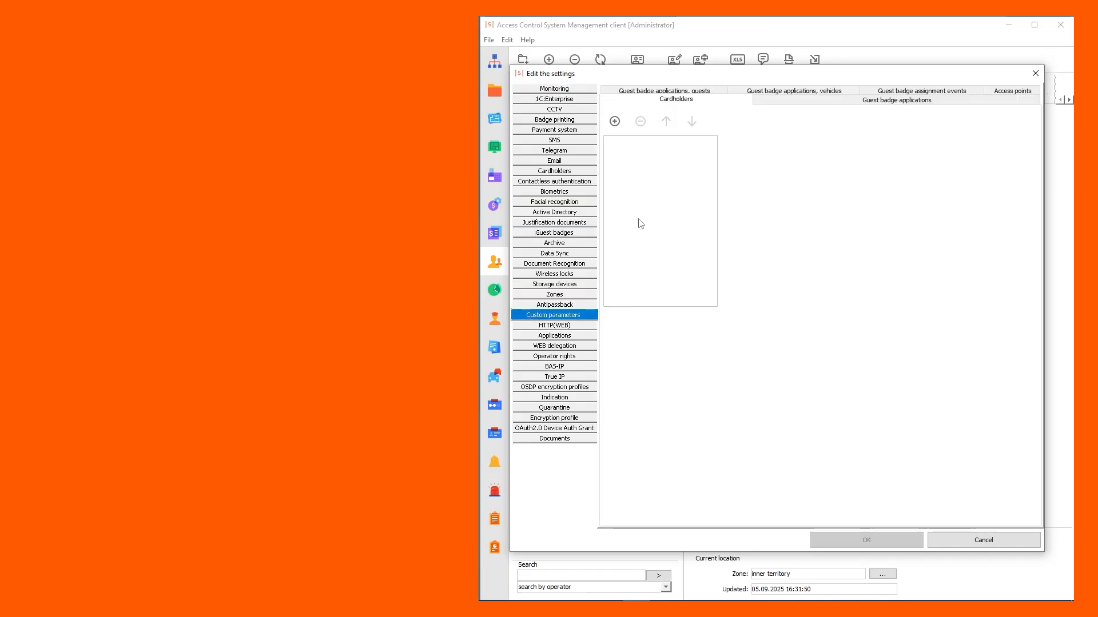
left_click(616, 122)
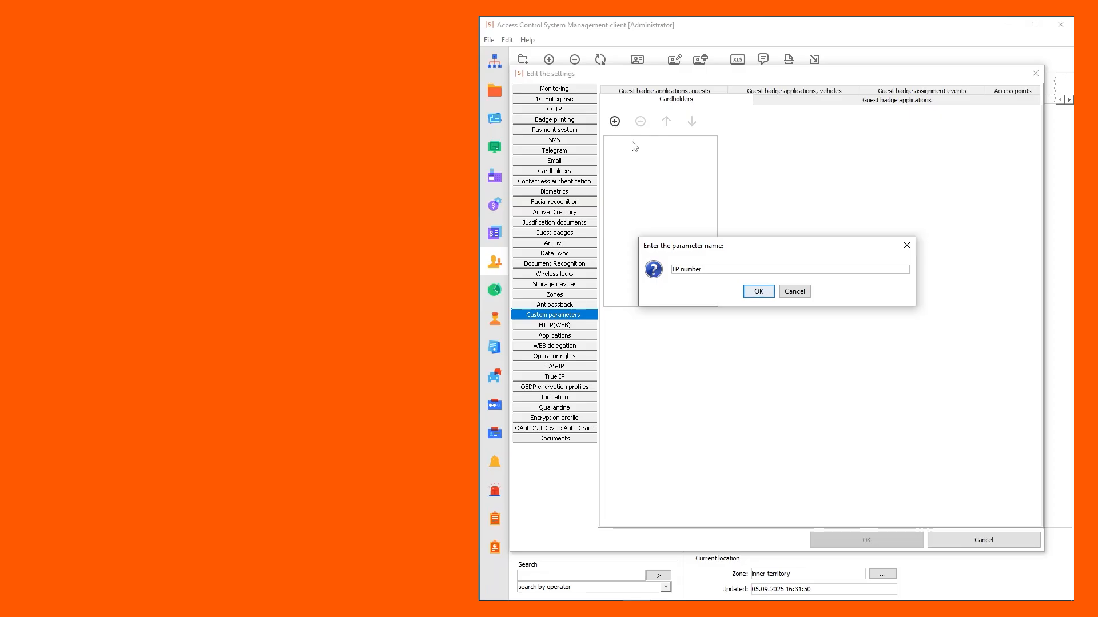
left_click(764, 296)
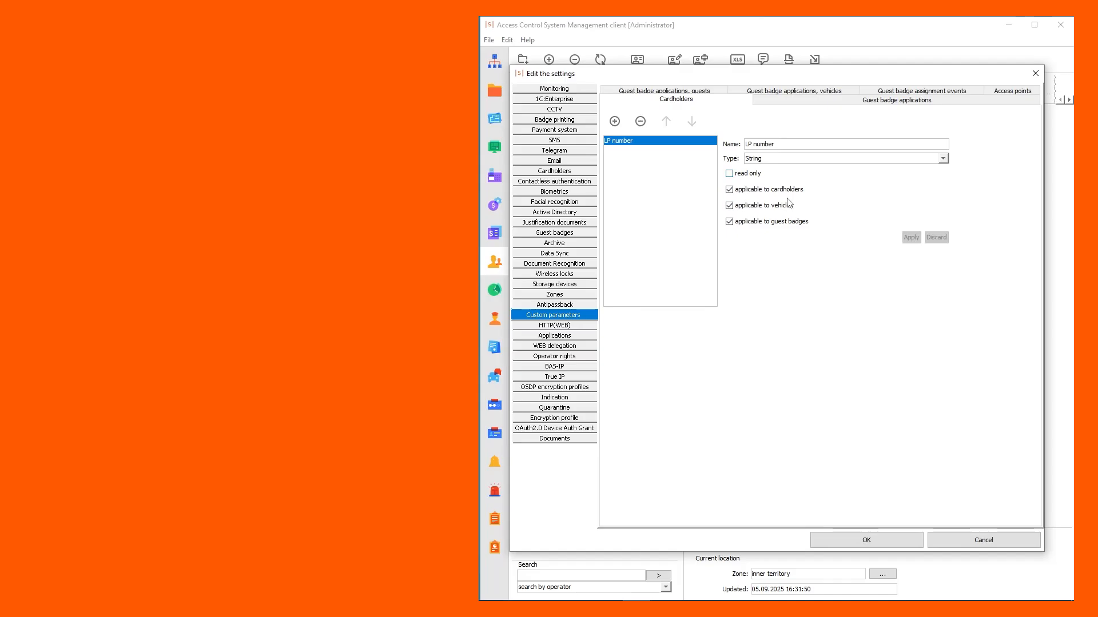
left_click(856, 543)
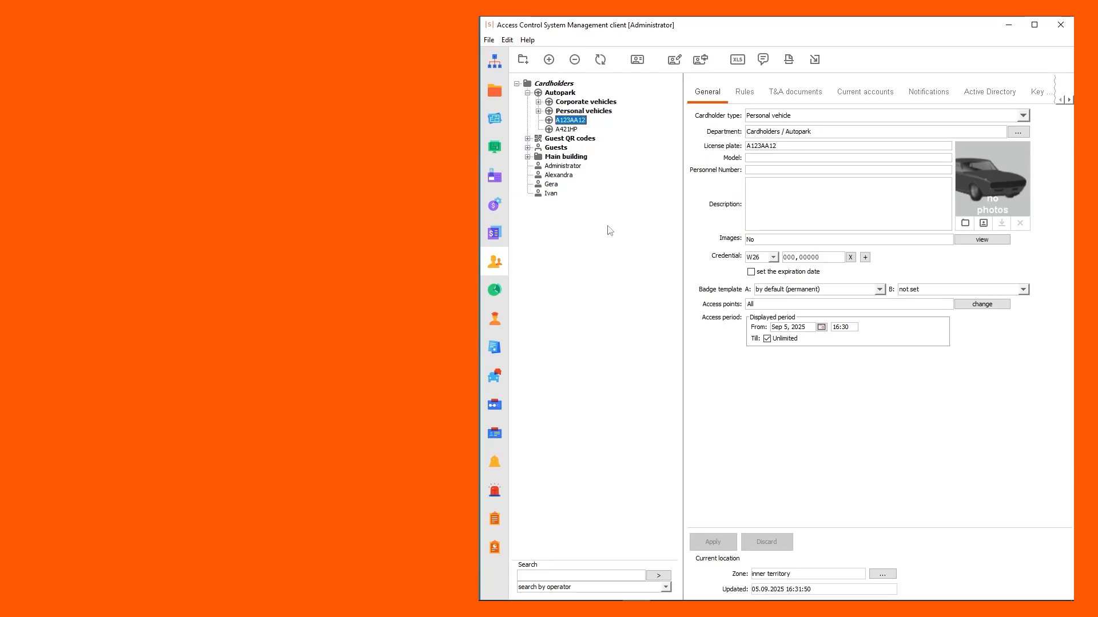
Examine the special rules of the By default rule in Level 1, including its license plate access options.
left_click(559, 176)
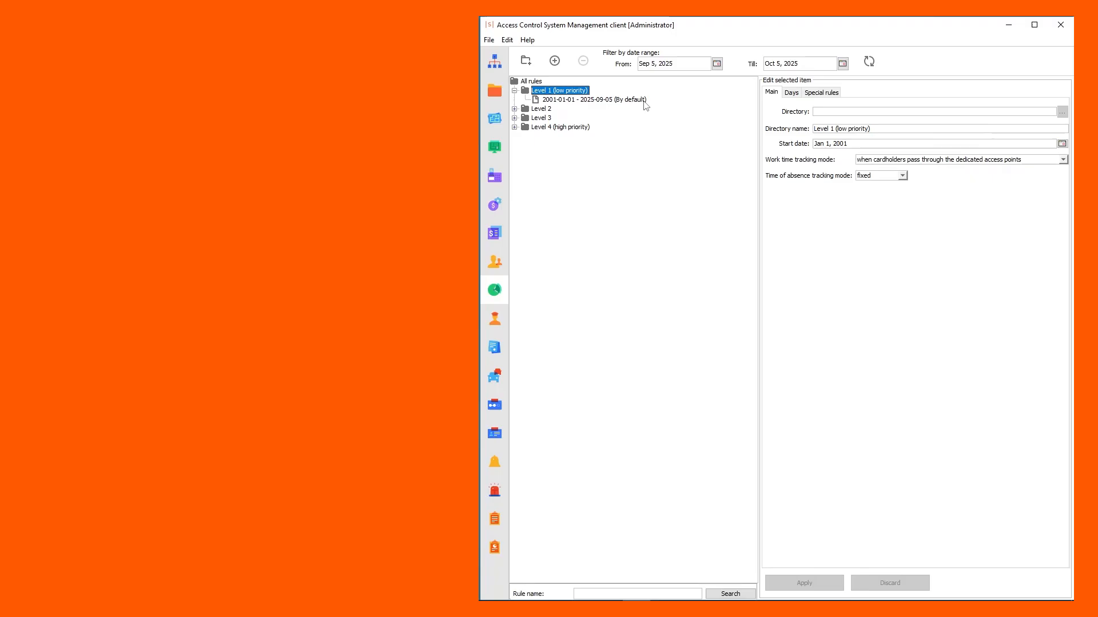
left_click(820, 93)
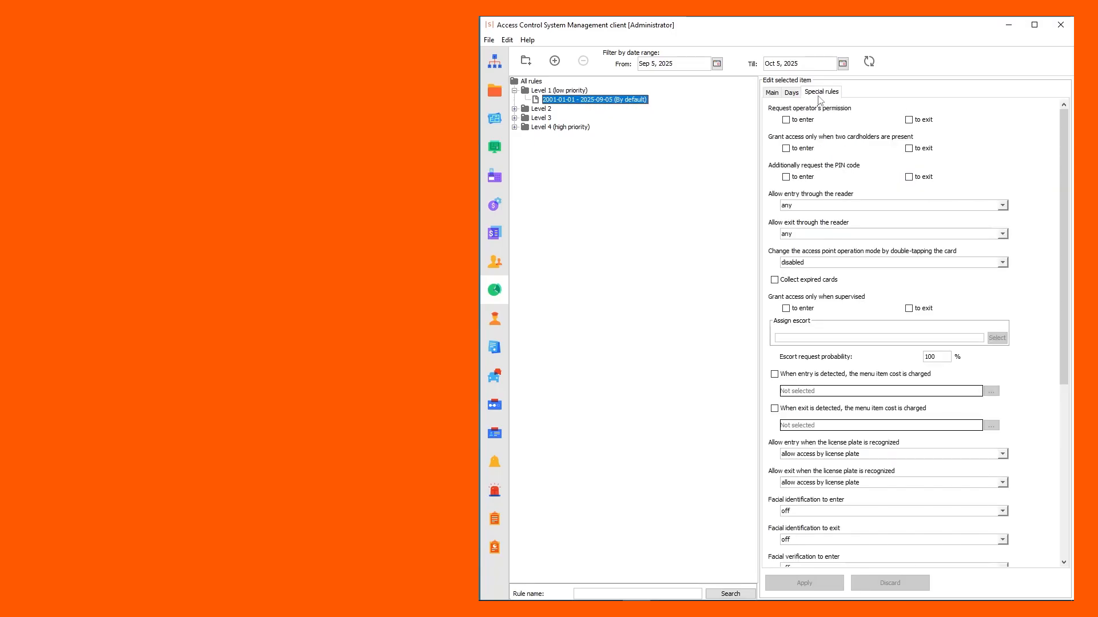
scroll(814, 156, "down", 3)
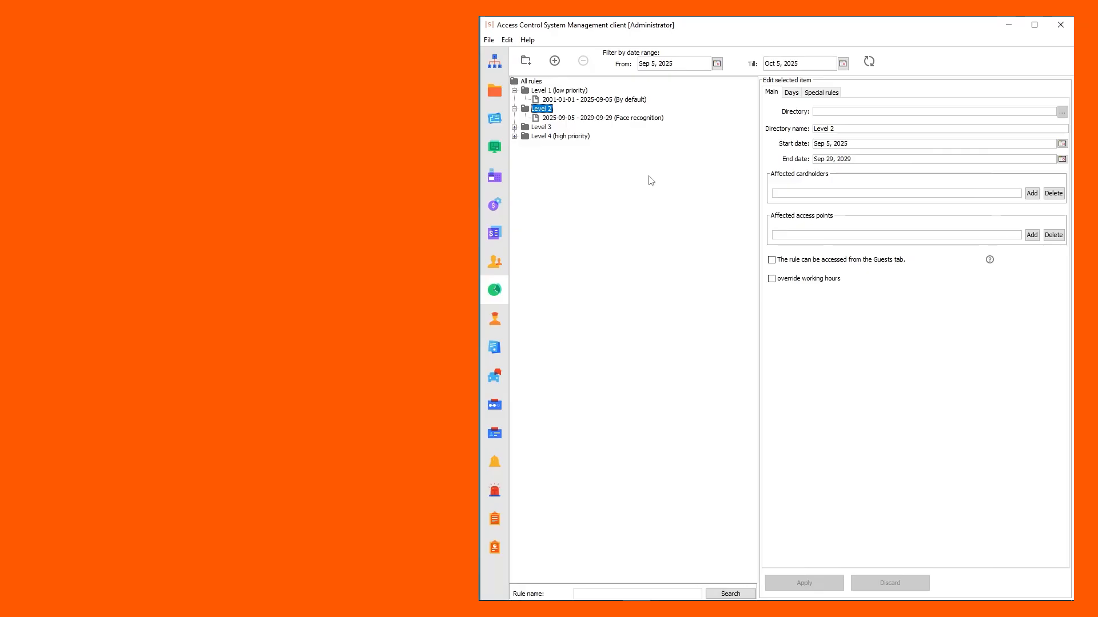
Create a new access rule named License plate recognition in Level 2.
left_click(554, 67)
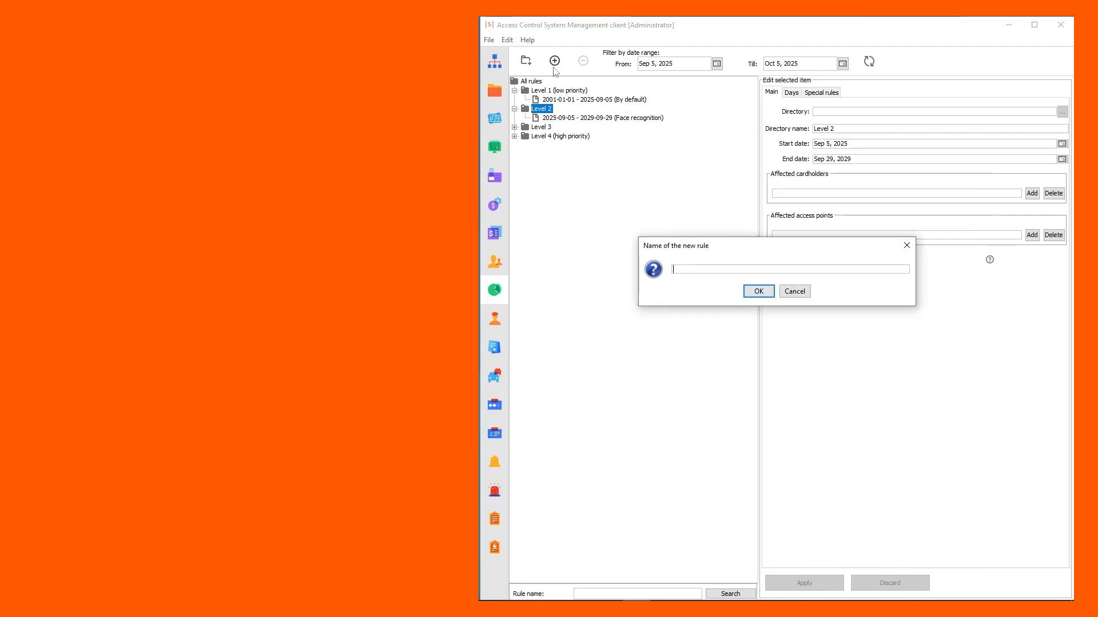
type("License plate recognition")
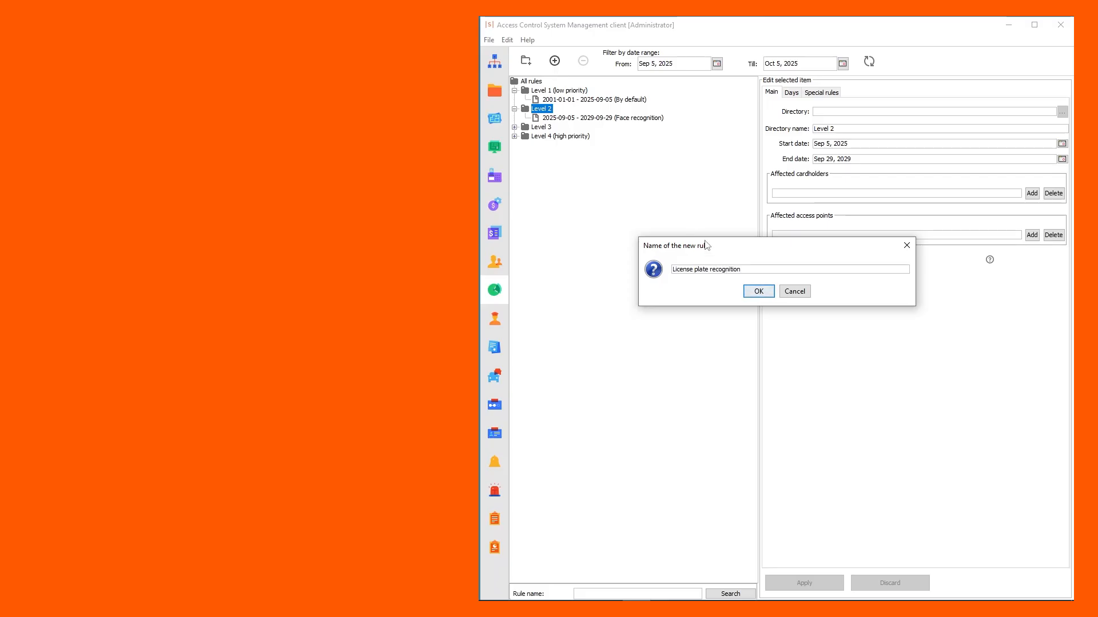
left_click(752, 294)
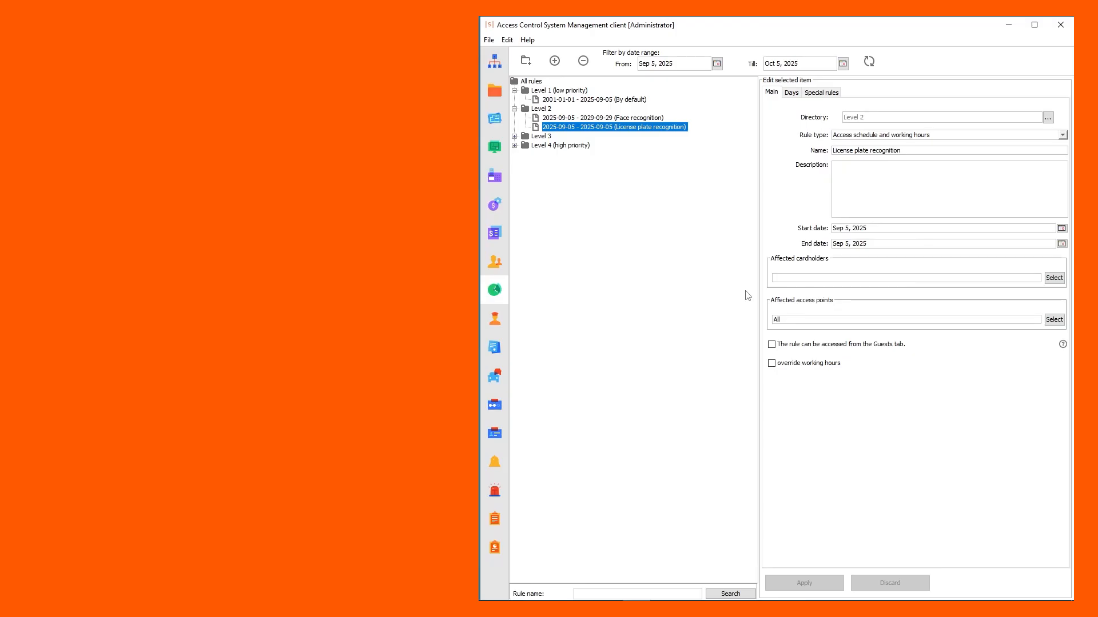
Set the License plate recognition rule's end date to Sep 29, 2028.
left_click(1061, 244)
left_click(1062, 254)
left_click(1061, 254)
left_click(1061, 254)
left_click(1045, 323)
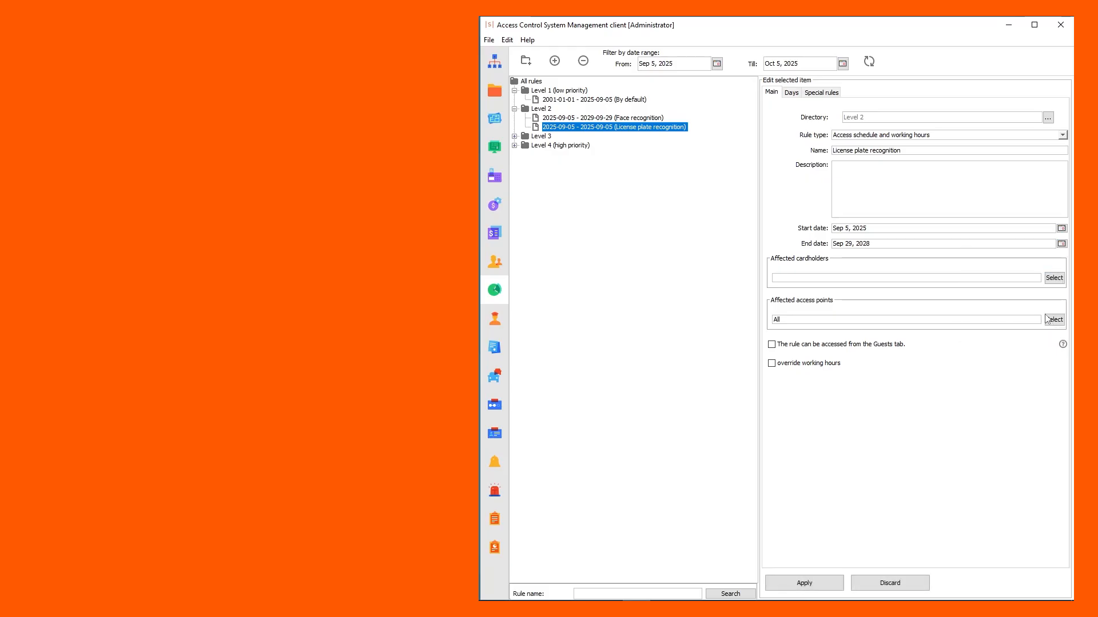
Add Administrator and the cardholder listed directly below it to the rule's affected cardholders.
left_click(1046, 278)
left_click(578, 172)
left_click(612, 199)
left_click(778, 273)
left_click(620, 217)
left_click(778, 273)
left_click(887, 475)
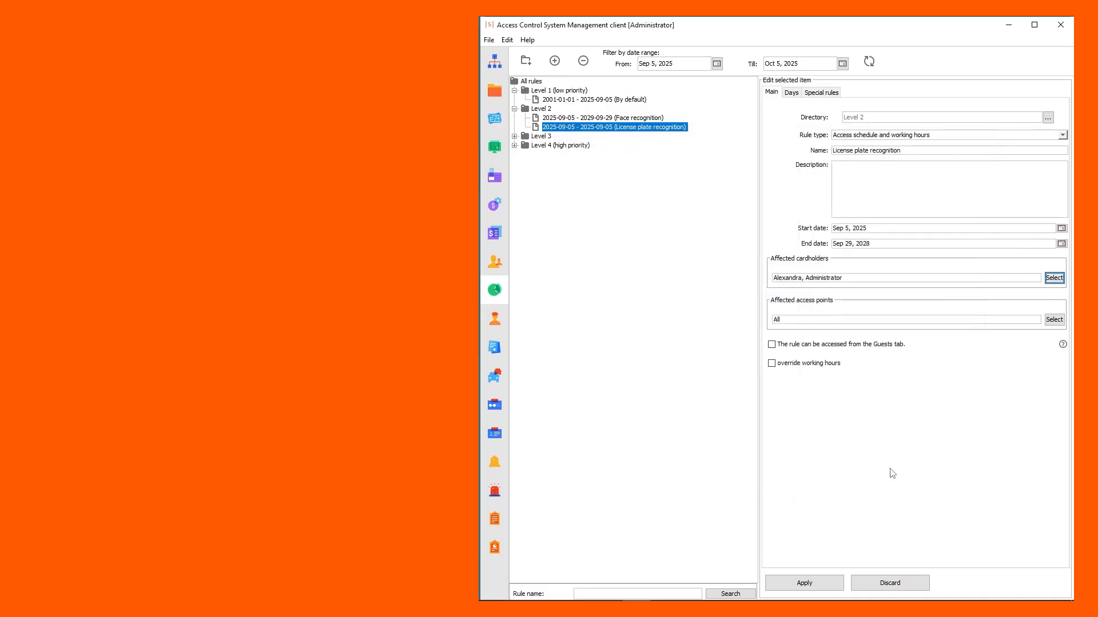
Choose the affected access points for the License plate recognition rule.
left_click(1054, 321)
left_click(584, 206)
left_click(595, 215)
left_click(814, 438)
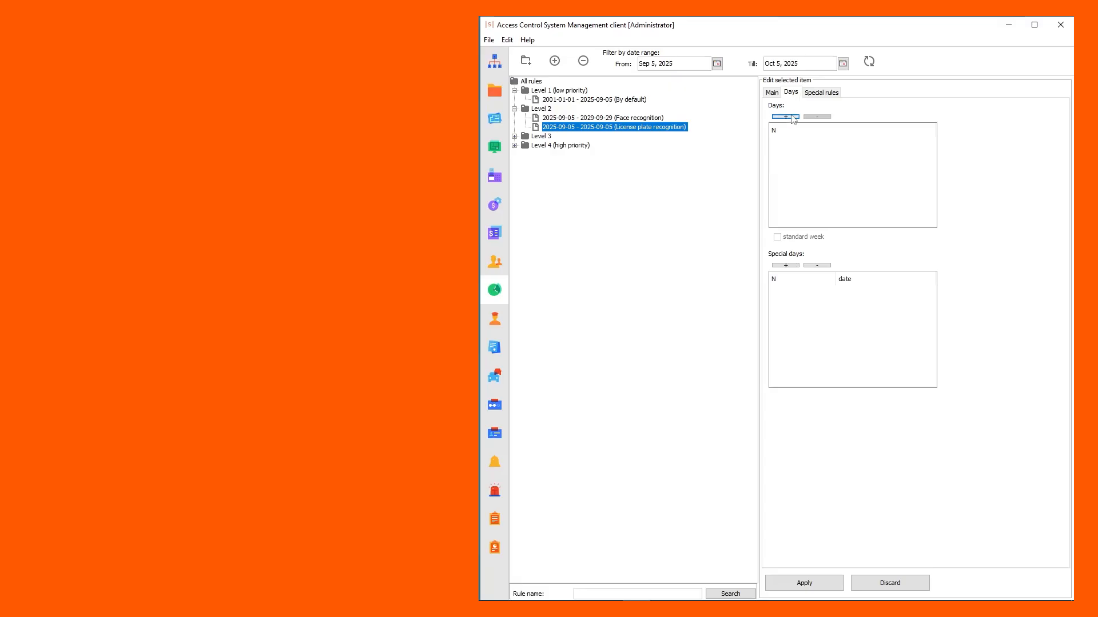
Add day 1 to the rule's schedule with an entry interval from 09:00 to 21:00.
left_click(785, 116)
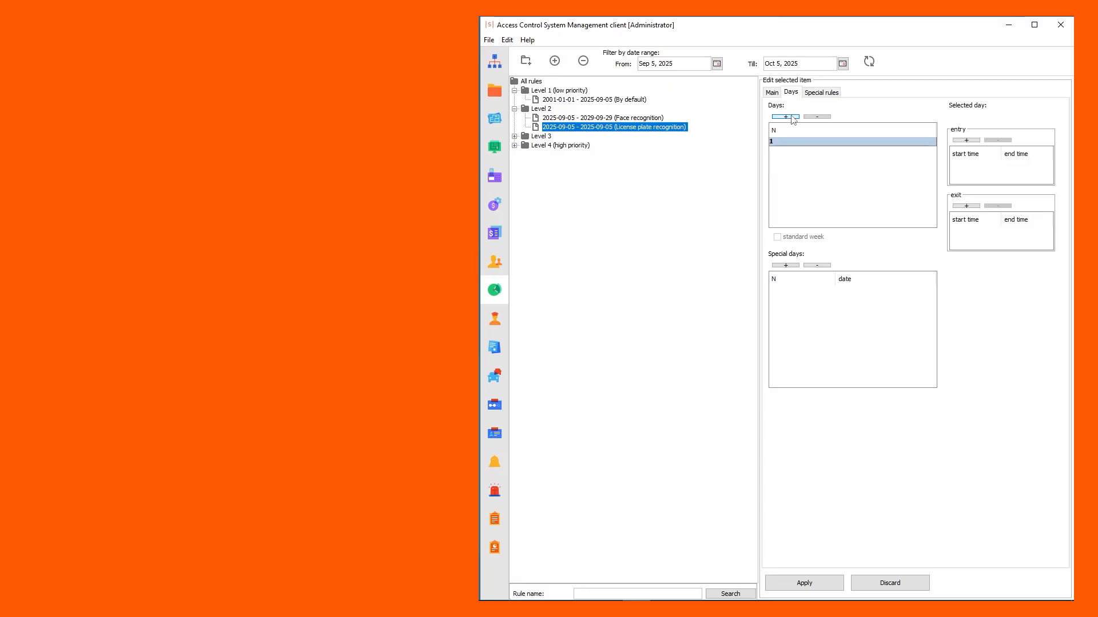
left_click(966, 141)
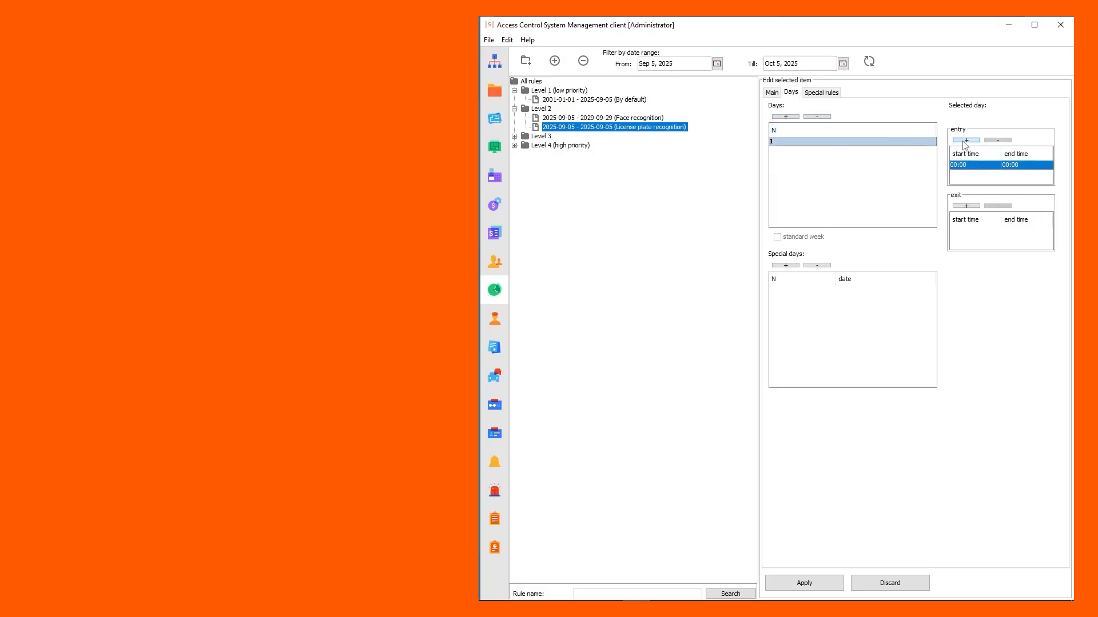
double_click(955, 167)
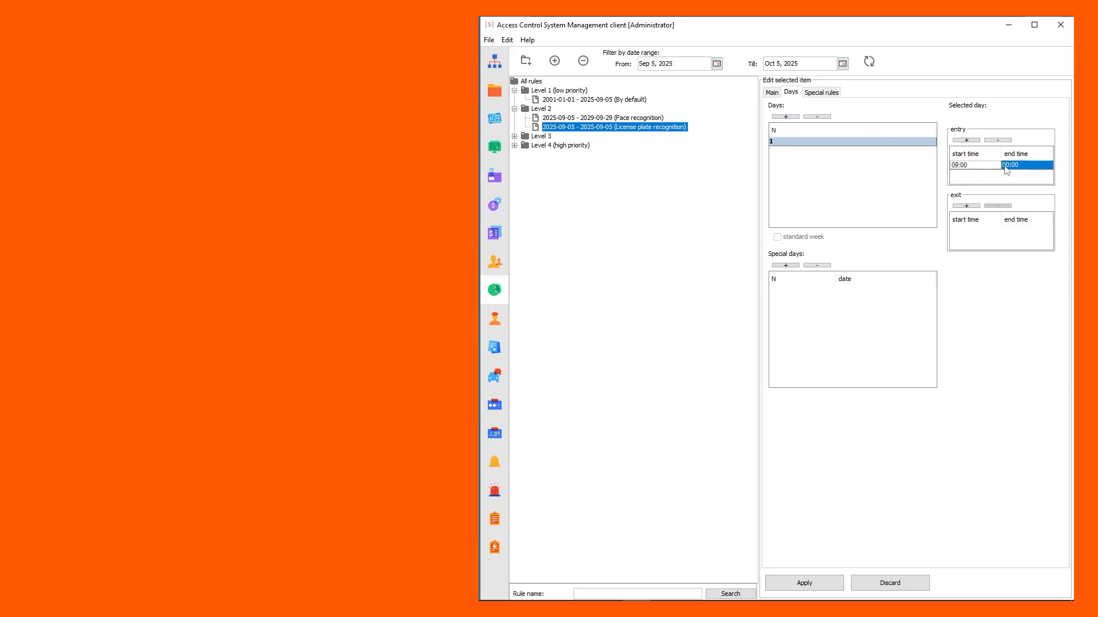
double_click(1006, 165)
type("21")
Add an exit interval from 09:00 to 21:00 to day 1 of the rule.
left_click(966, 206)
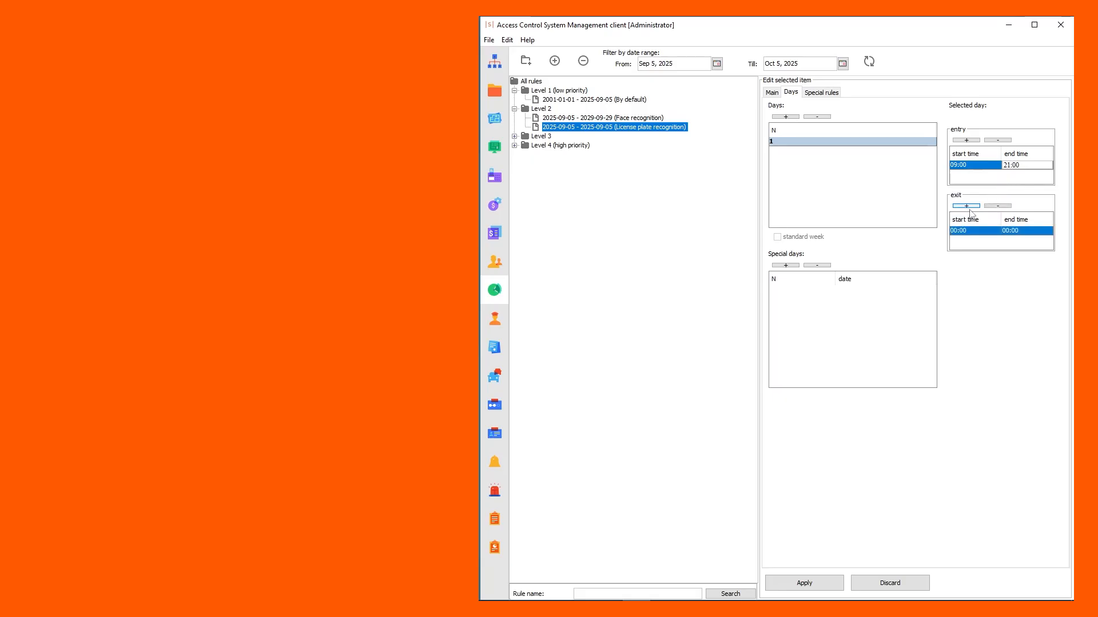
double_click(958, 230)
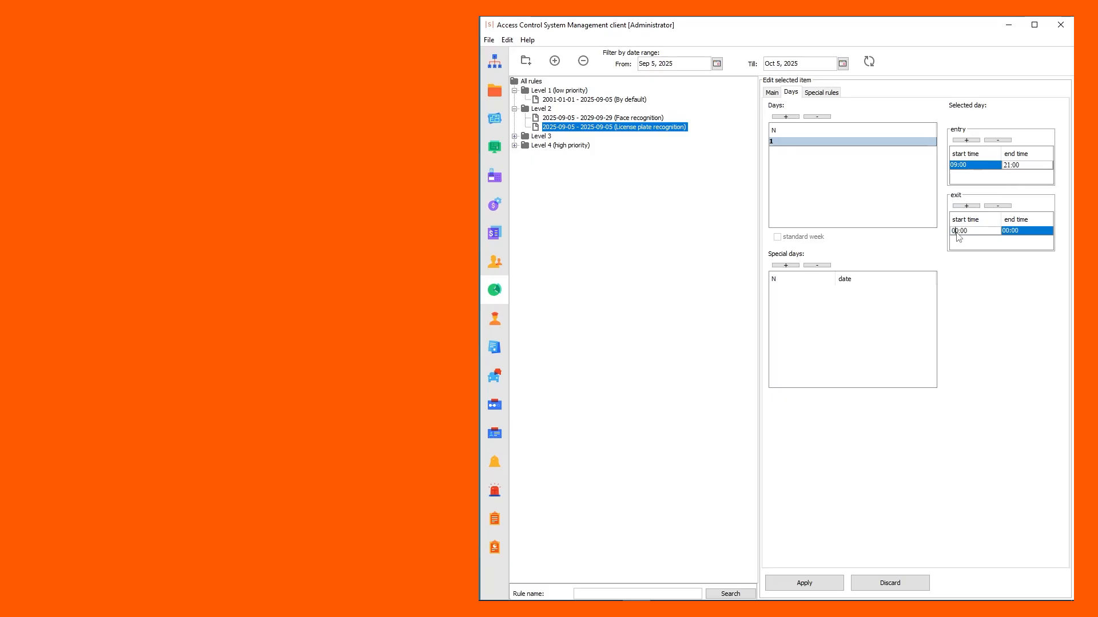
double_click(1007, 231)
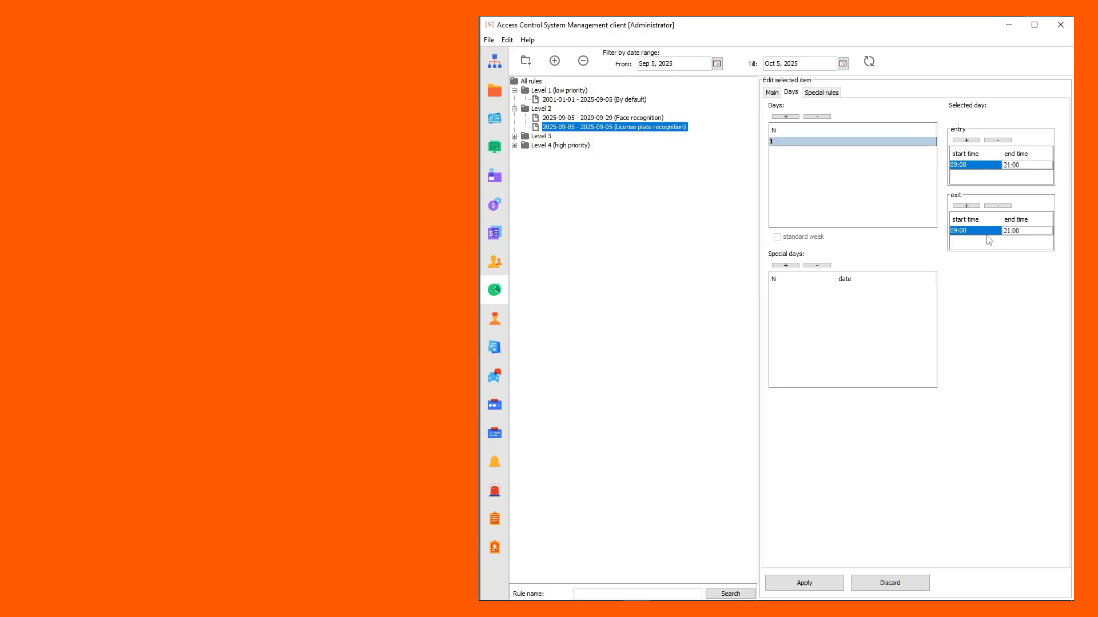
Set the rule to allow entry by license plate but not allow exit by license plate, and apply the rule.
left_click(833, 94)
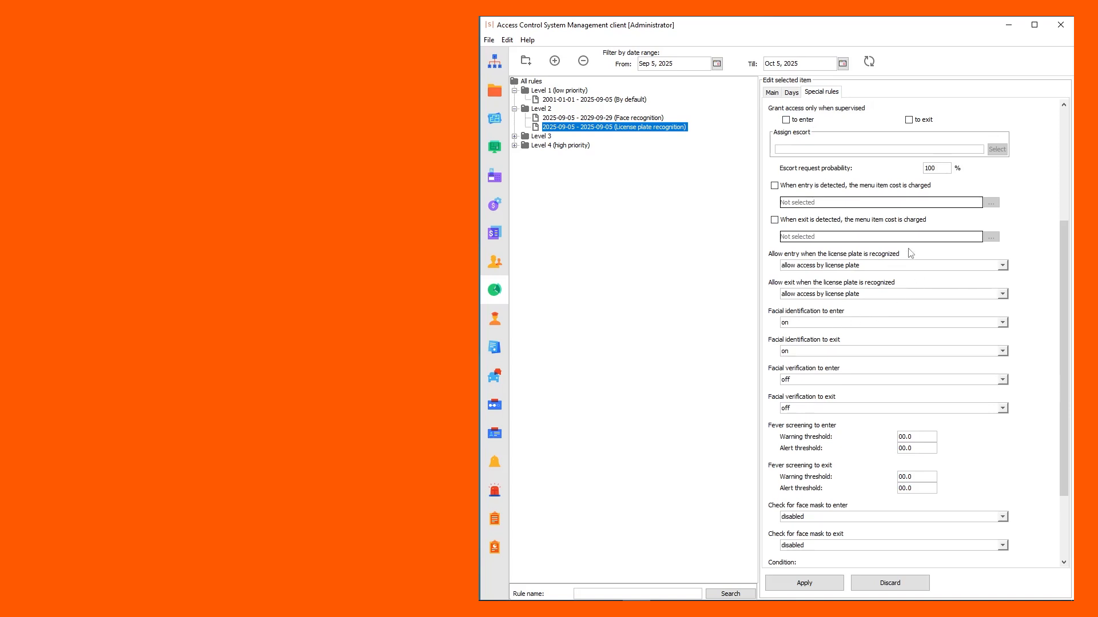
left_click(1002, 266)
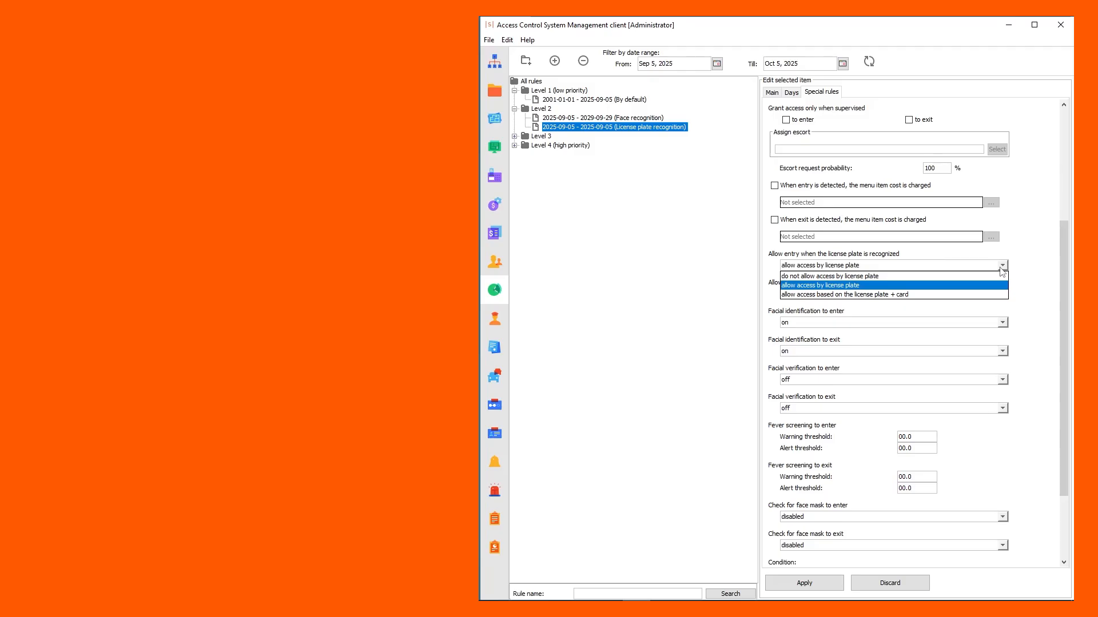
left_click(1002, 266)
left_click(1002, 294)
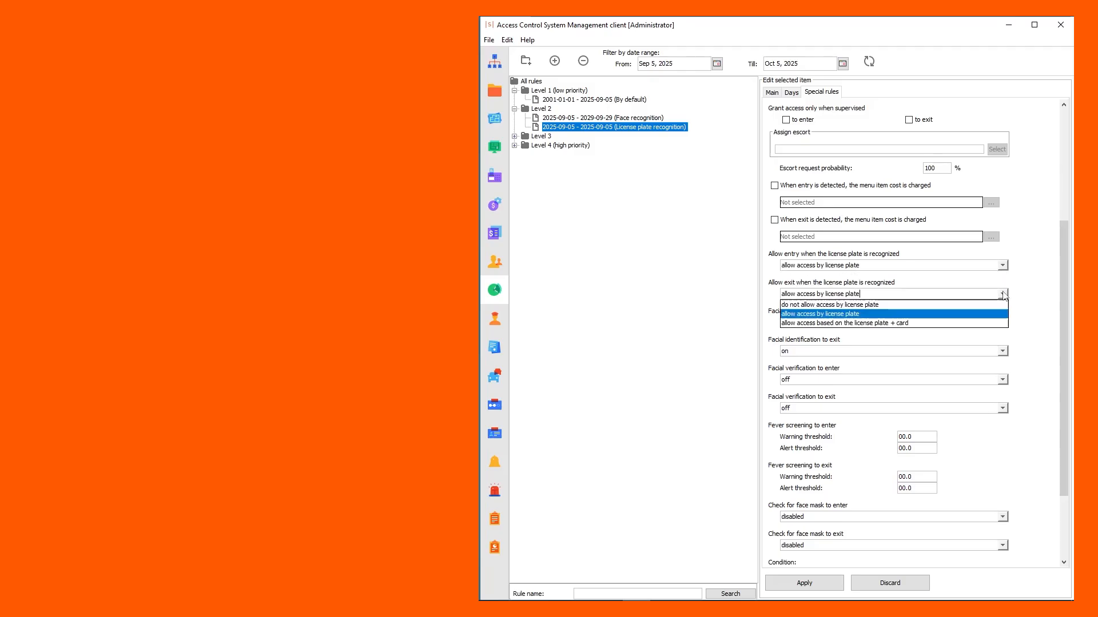
left_click(980, 305)
left_click(1002, 266)
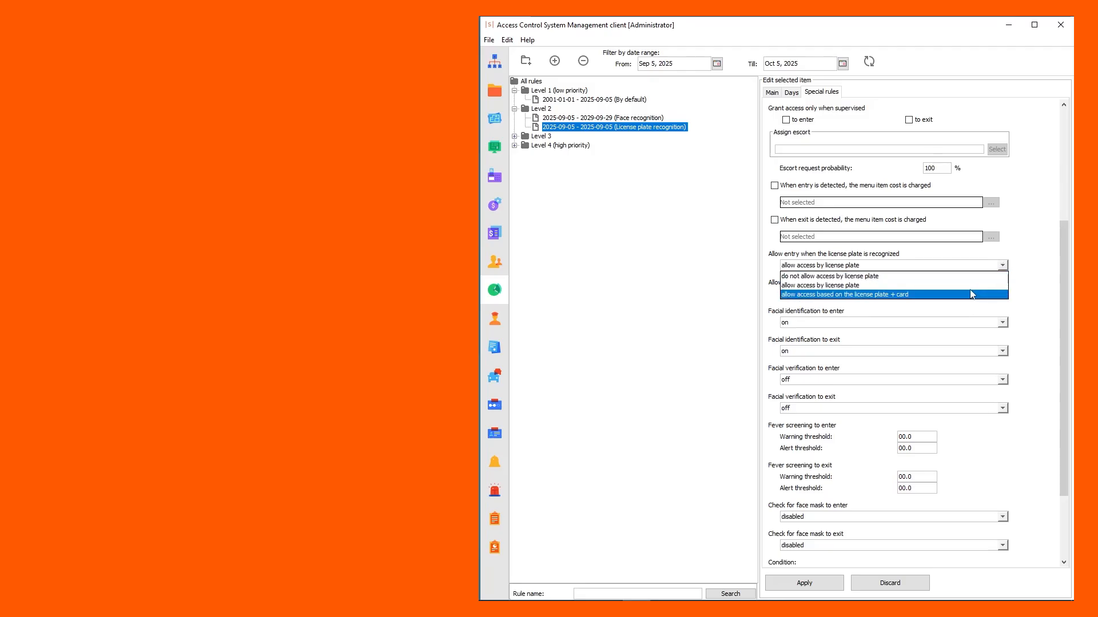
left_click(900, 286)
left_click(803, 583)
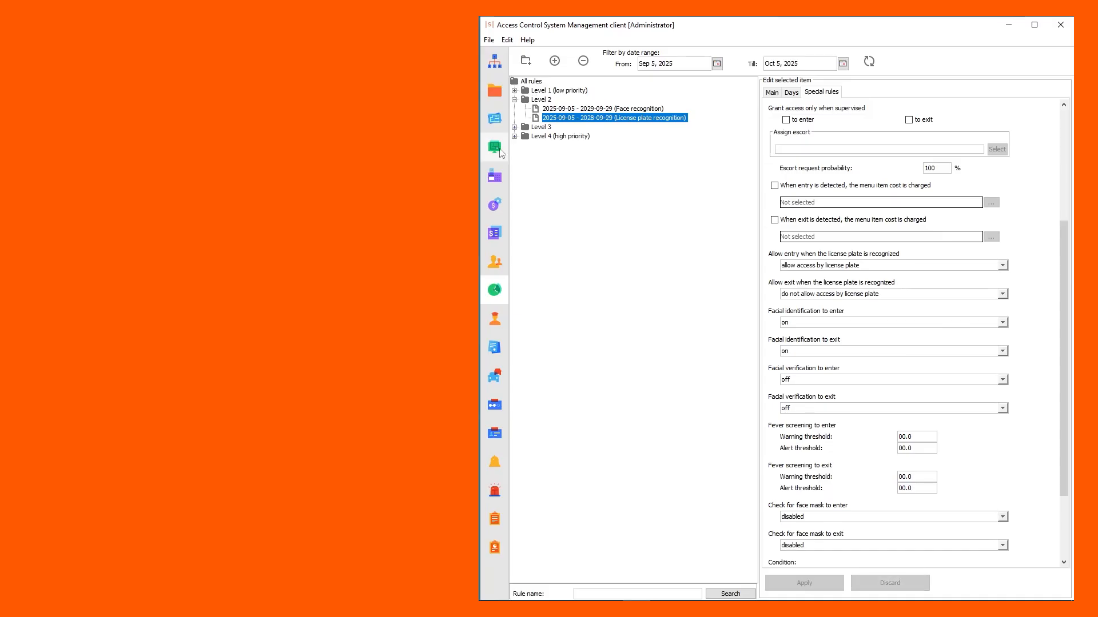
Open access monitoring and switch its view to video, photo and event log (Standard view).
left_click(496, 148)
left_click(834, 60)
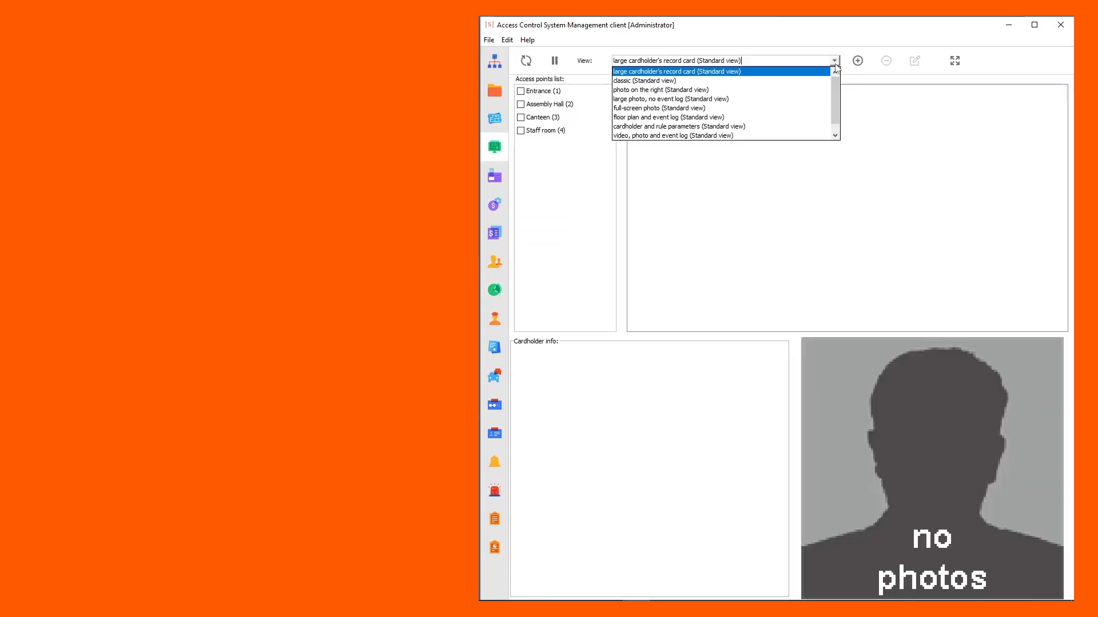
left_click(811, 136)
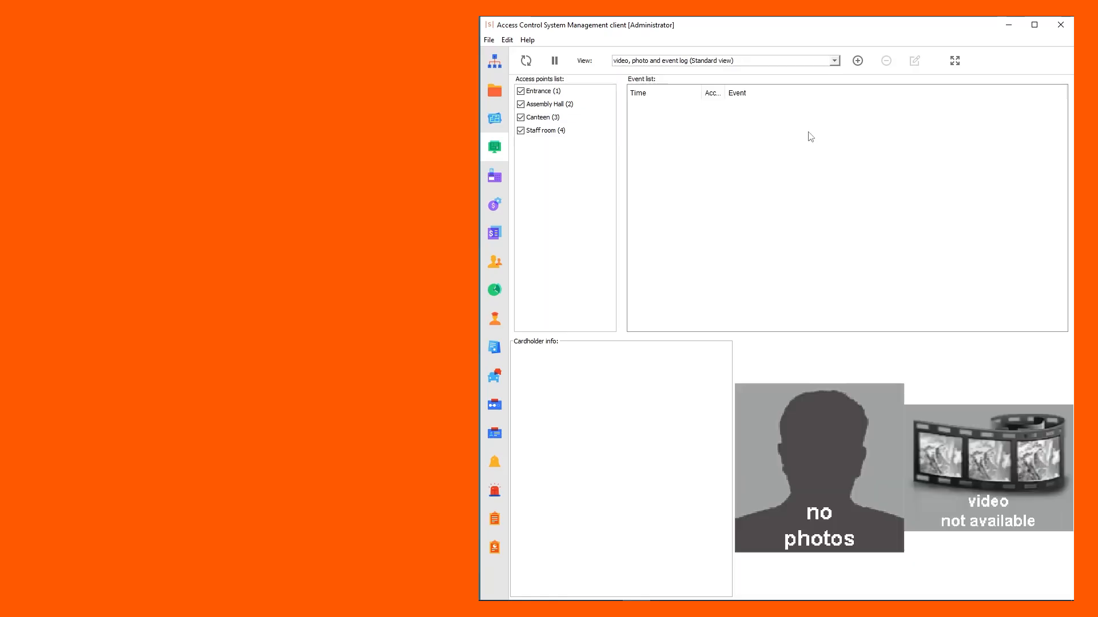